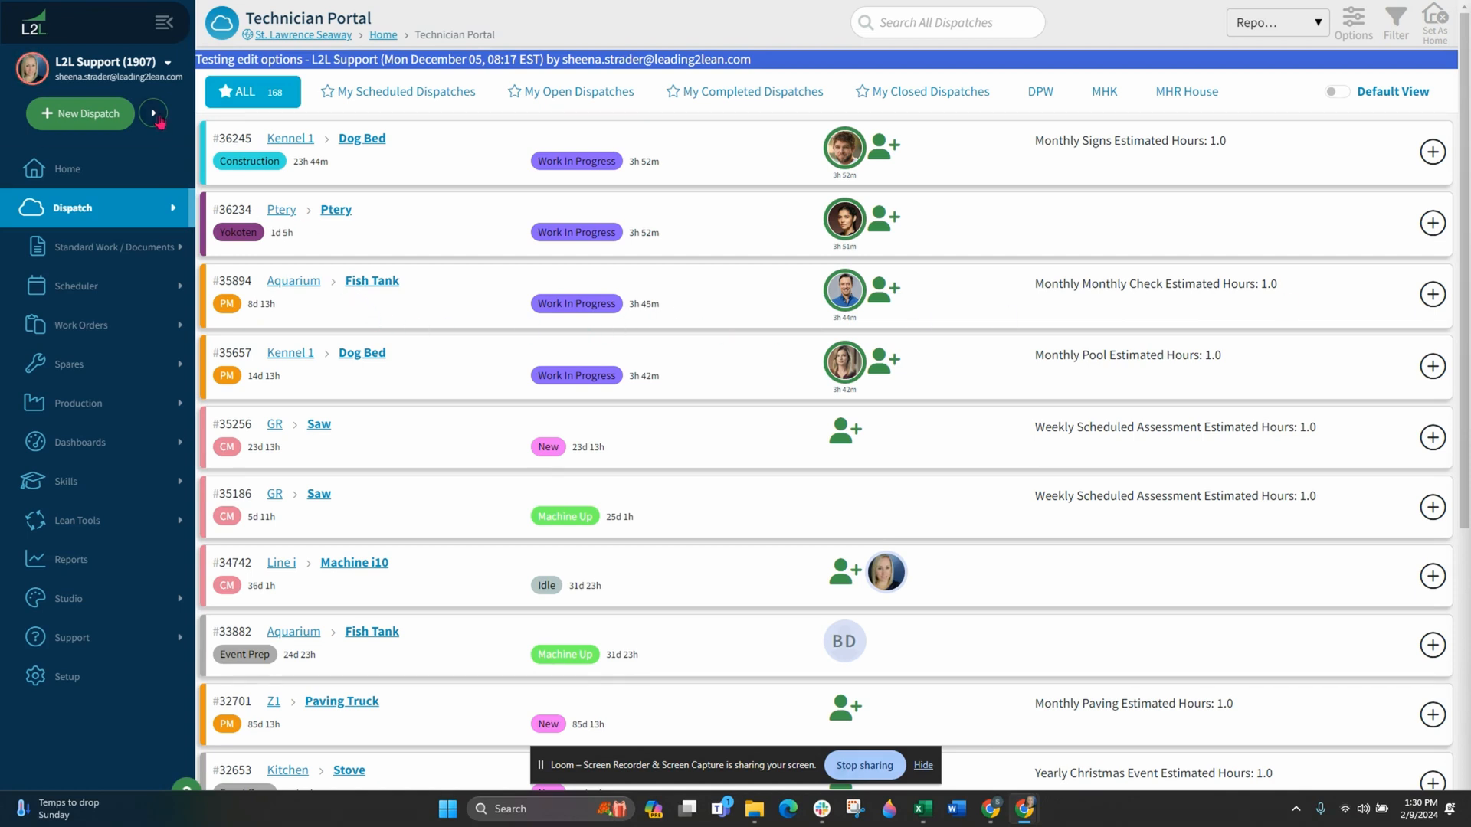
Step: Open the Notification Groups setup and start a new notification group
{"action": "left_click", "coordinate": [125, 119]}
{"action": "left_click", "coordinate": [97, 682]}
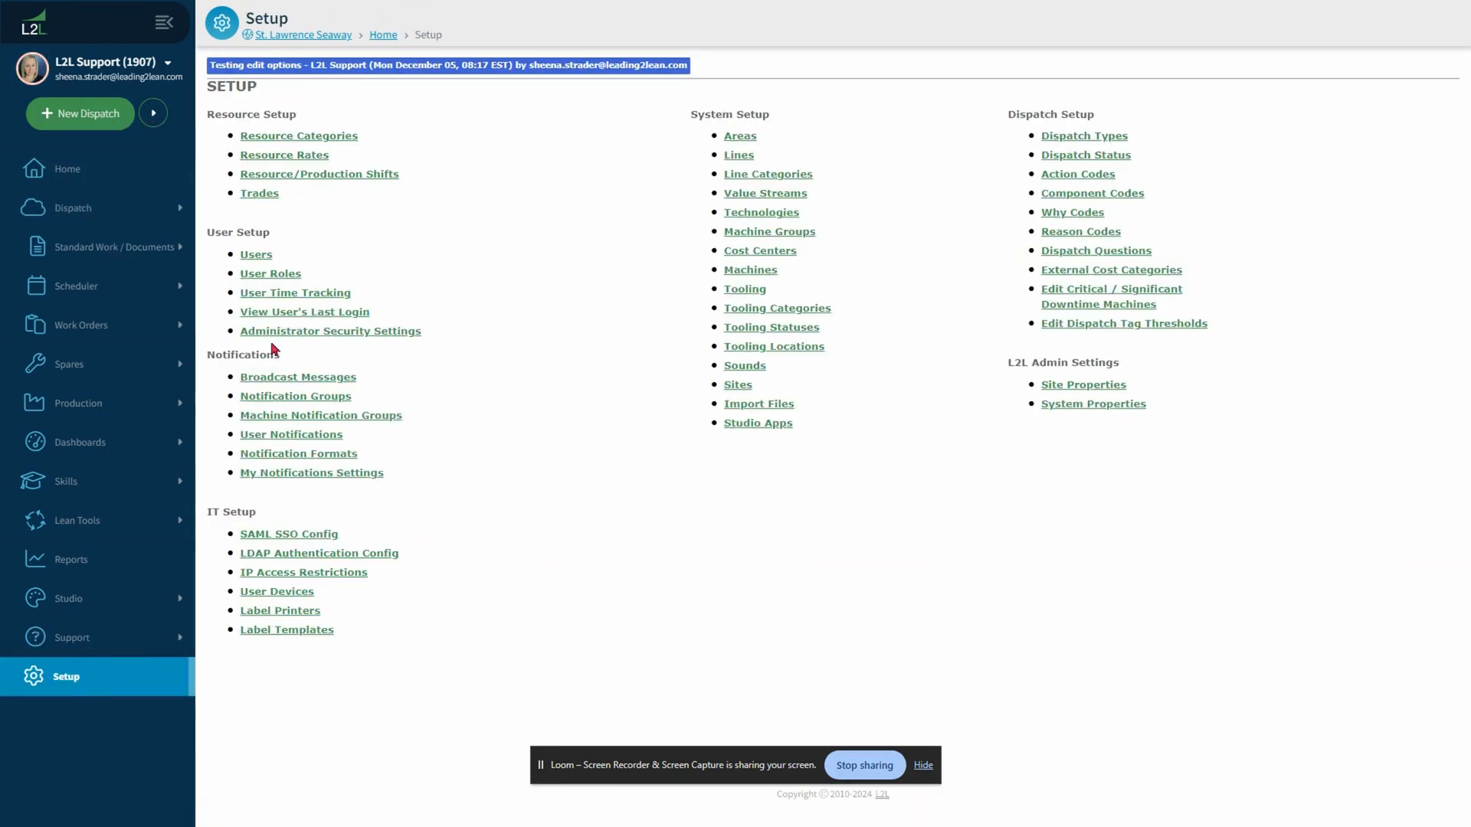
{"action": "left_click", "coordinate": [268, 401]}
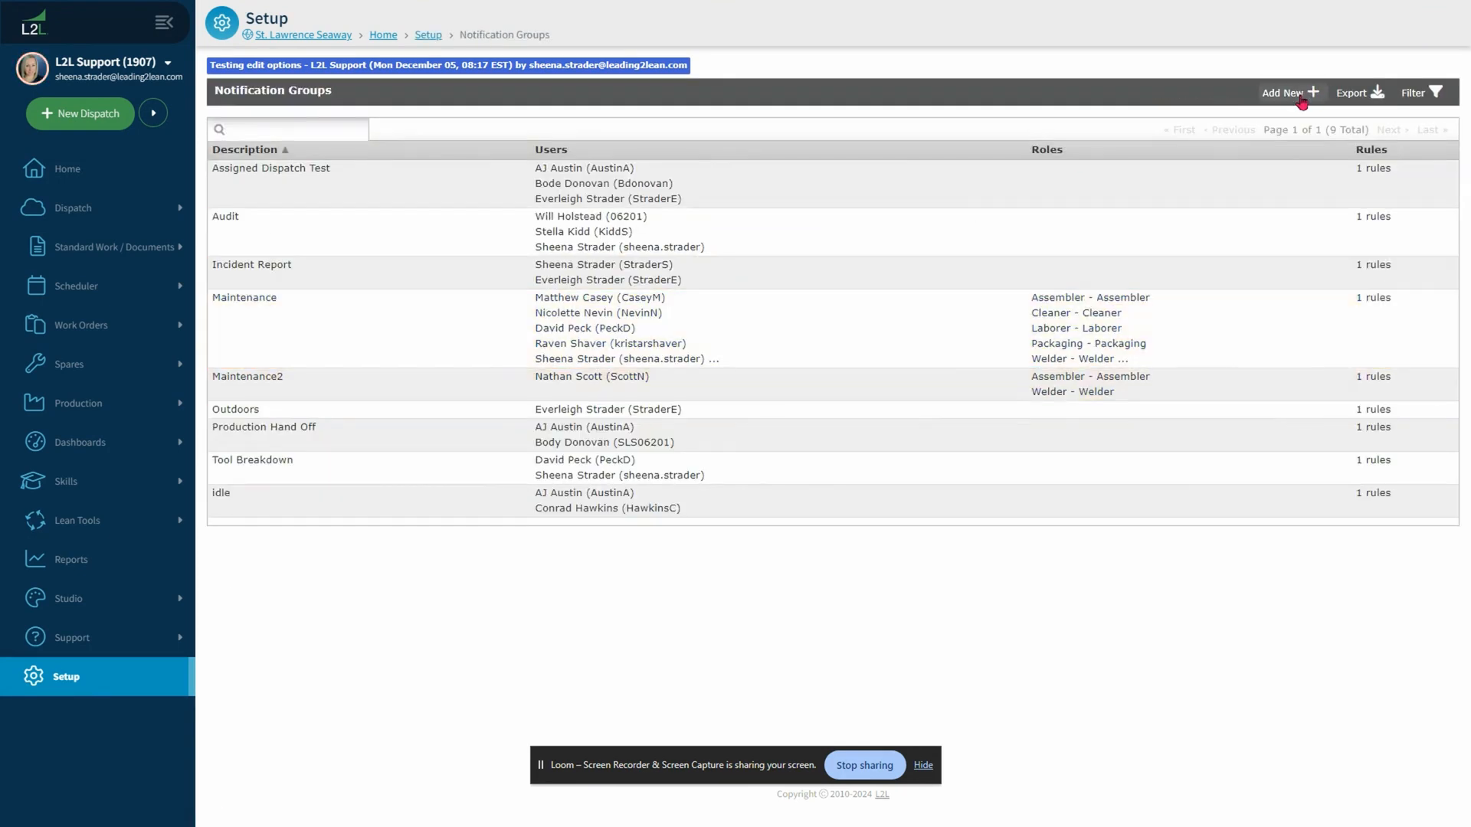
{"action": "left_click", "coordinate": [1295, 97]}
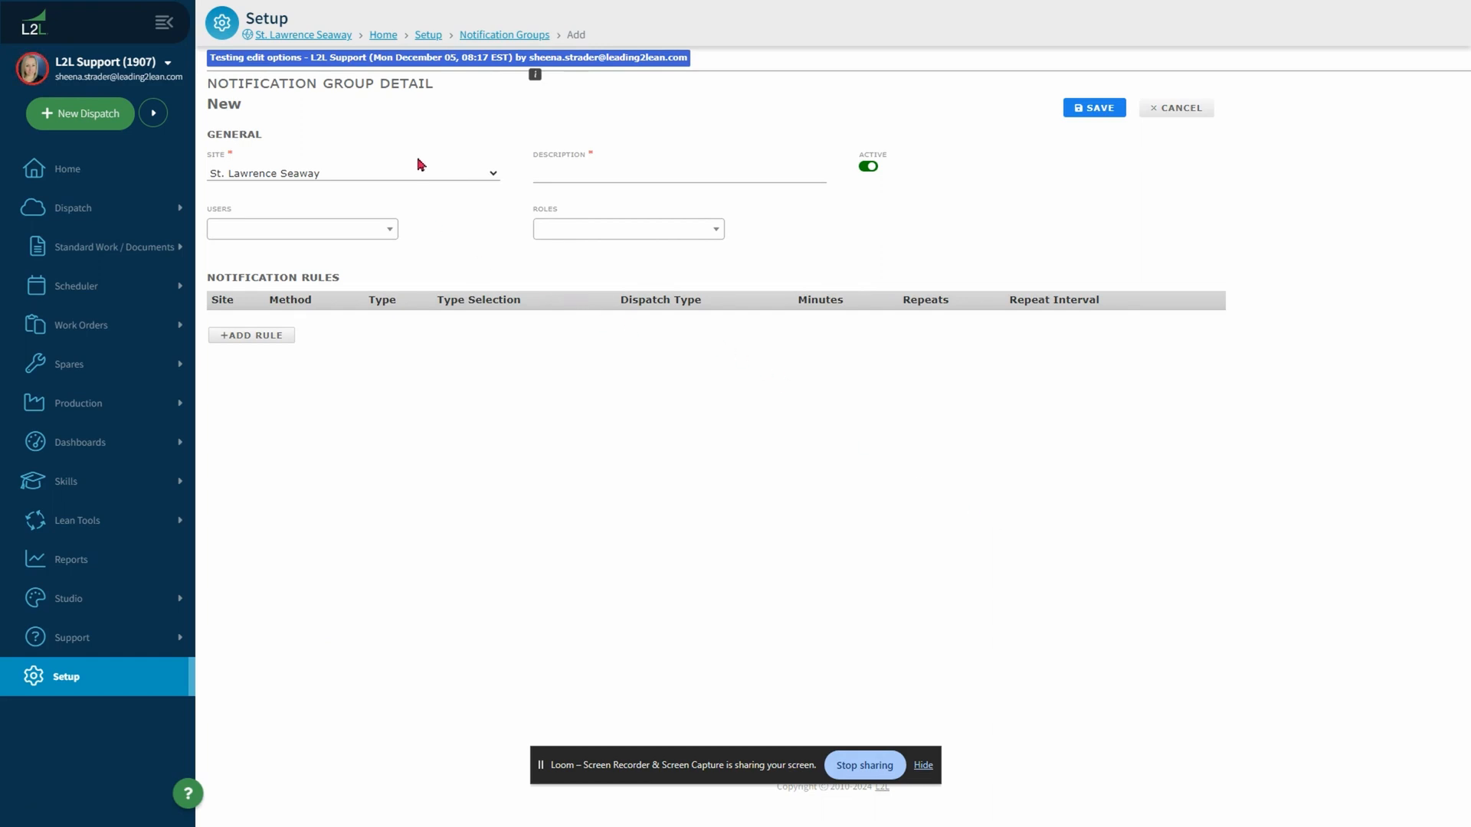
Step: Enter Safety Incident as the group's description and assign two users to it
{"action": "left_click", "coordinate": [598, 175]}
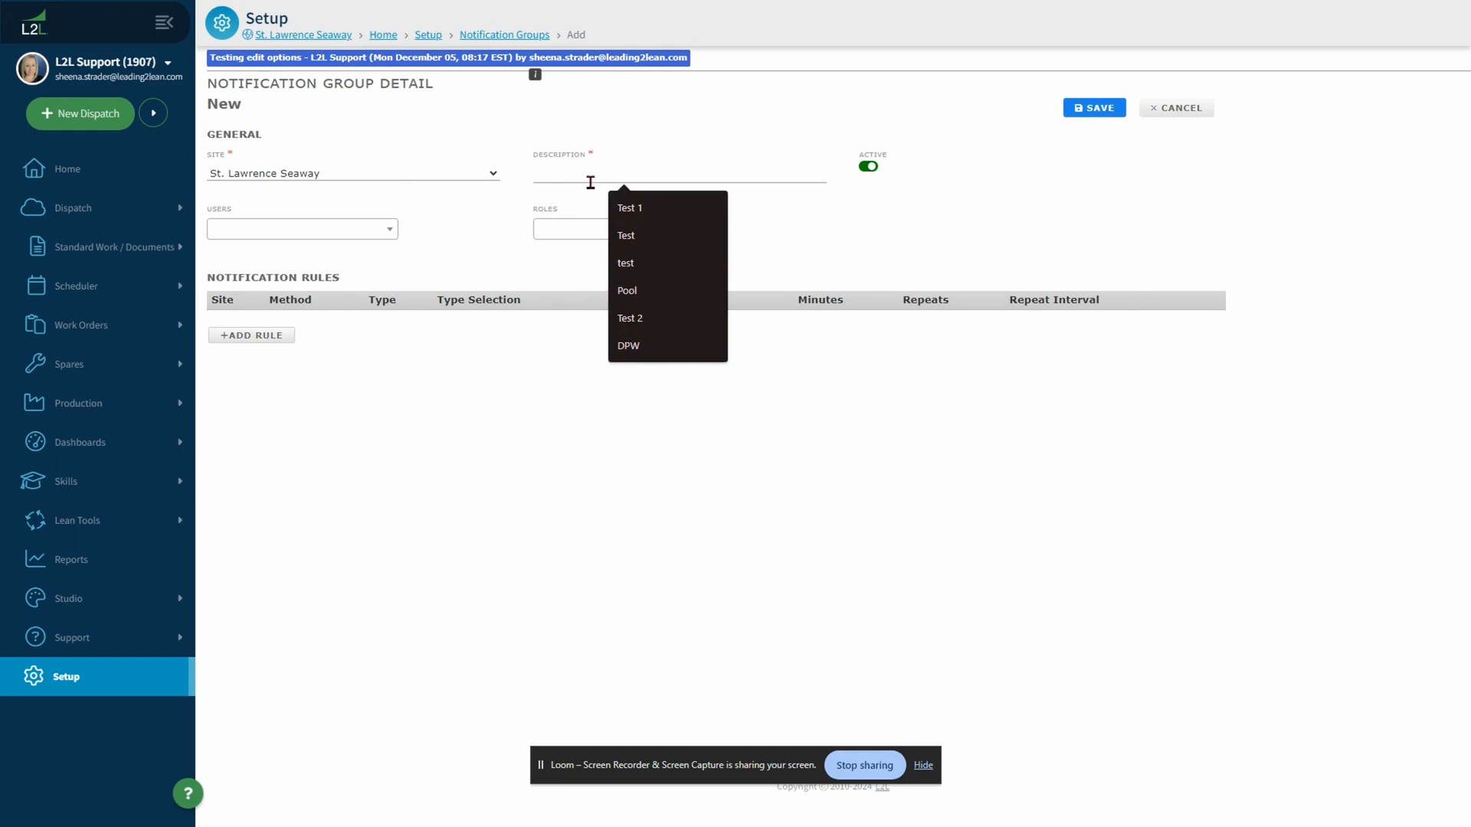
{"action": "type", "text": "Safety Incident"}
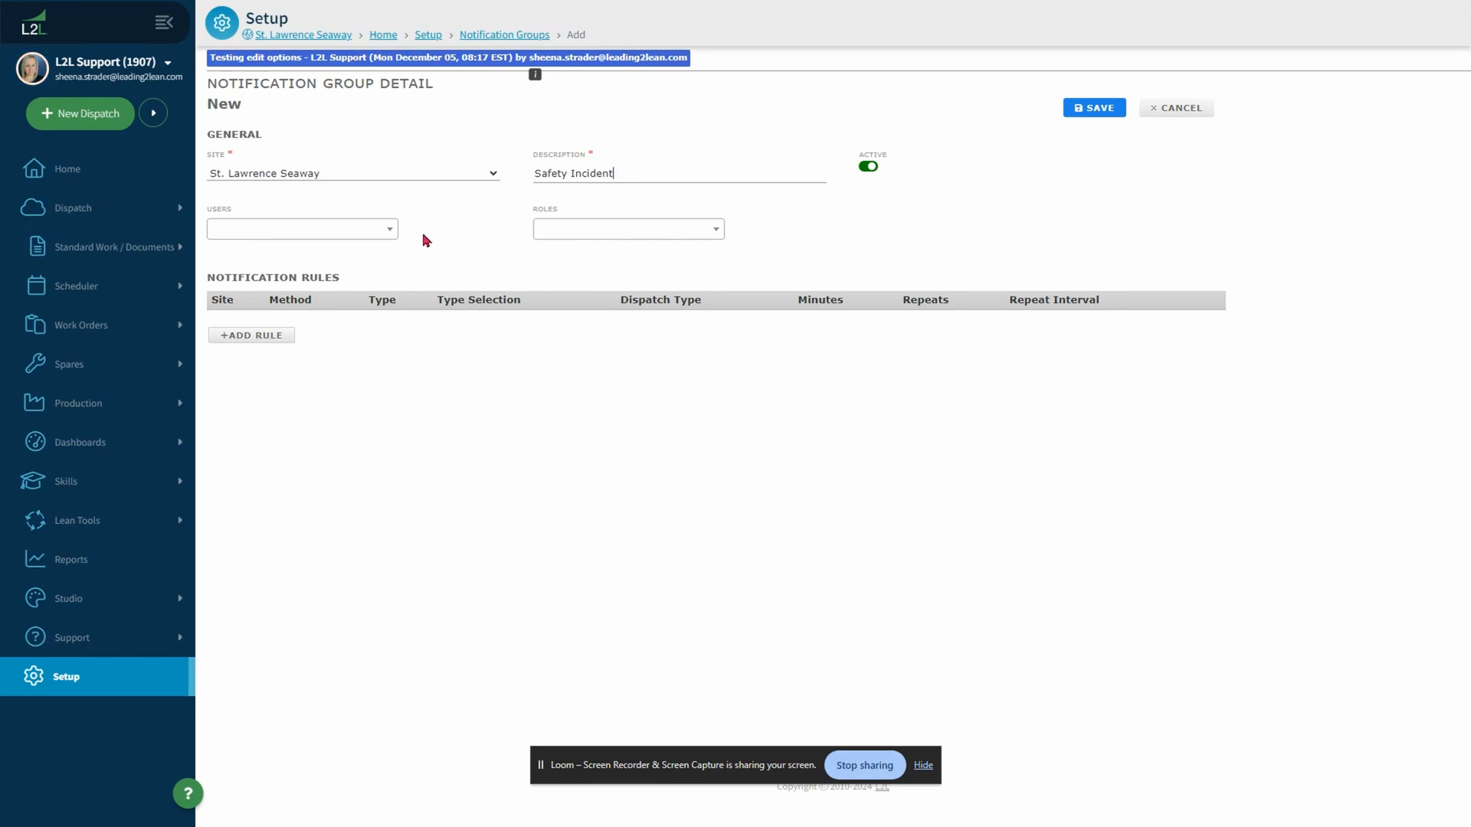
{"action": "left_click", "coordinate": [339, 230]}
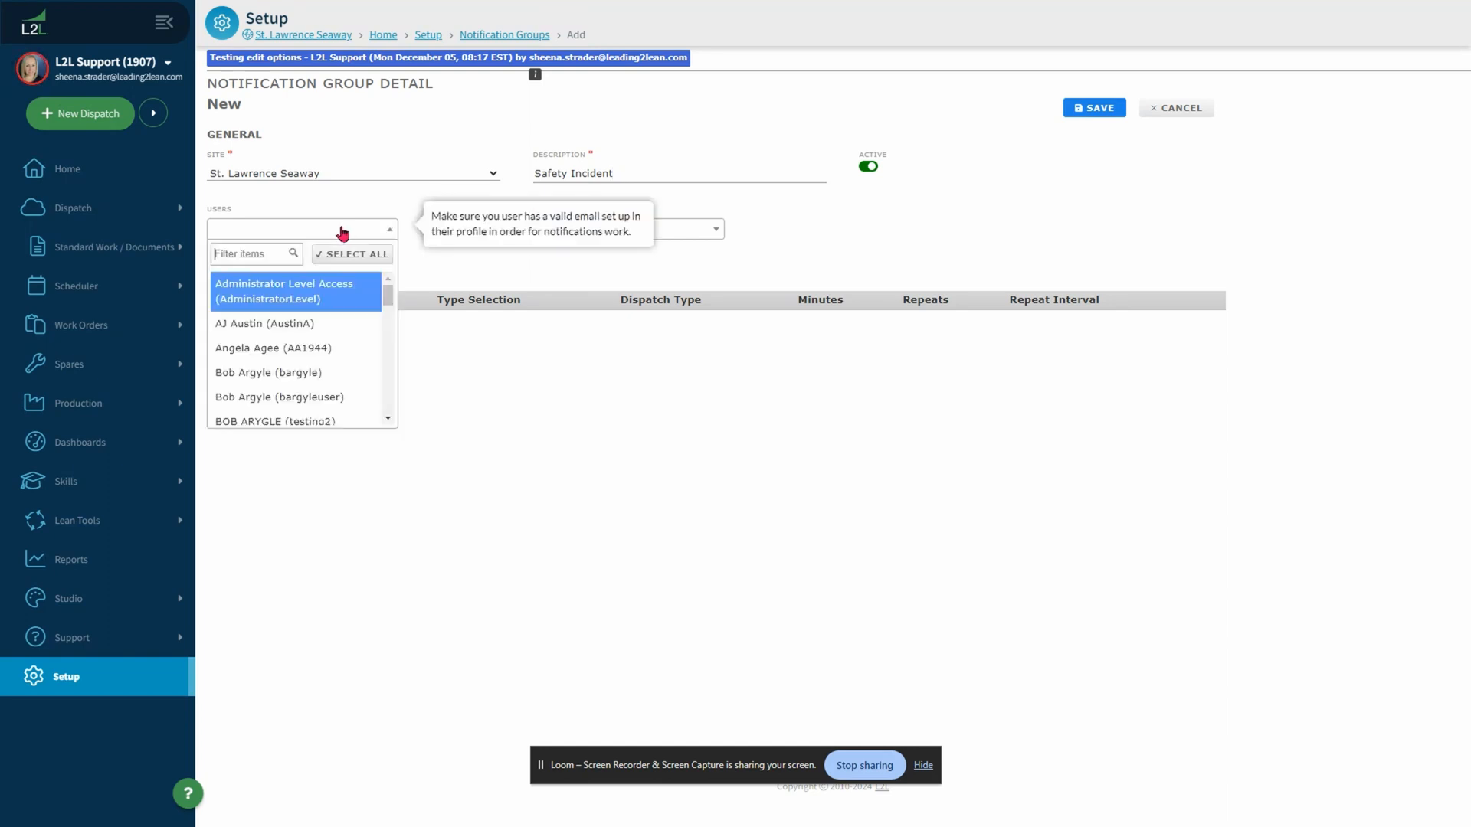
{"action": "left_click", "coordinate": [321, 326]}
{"action": "scroll", "coordinate": [314, 337], "scroll_direction": "down", "scroll_amount": 3}
{"action": "left_click", "coordinate": [303, 315]}
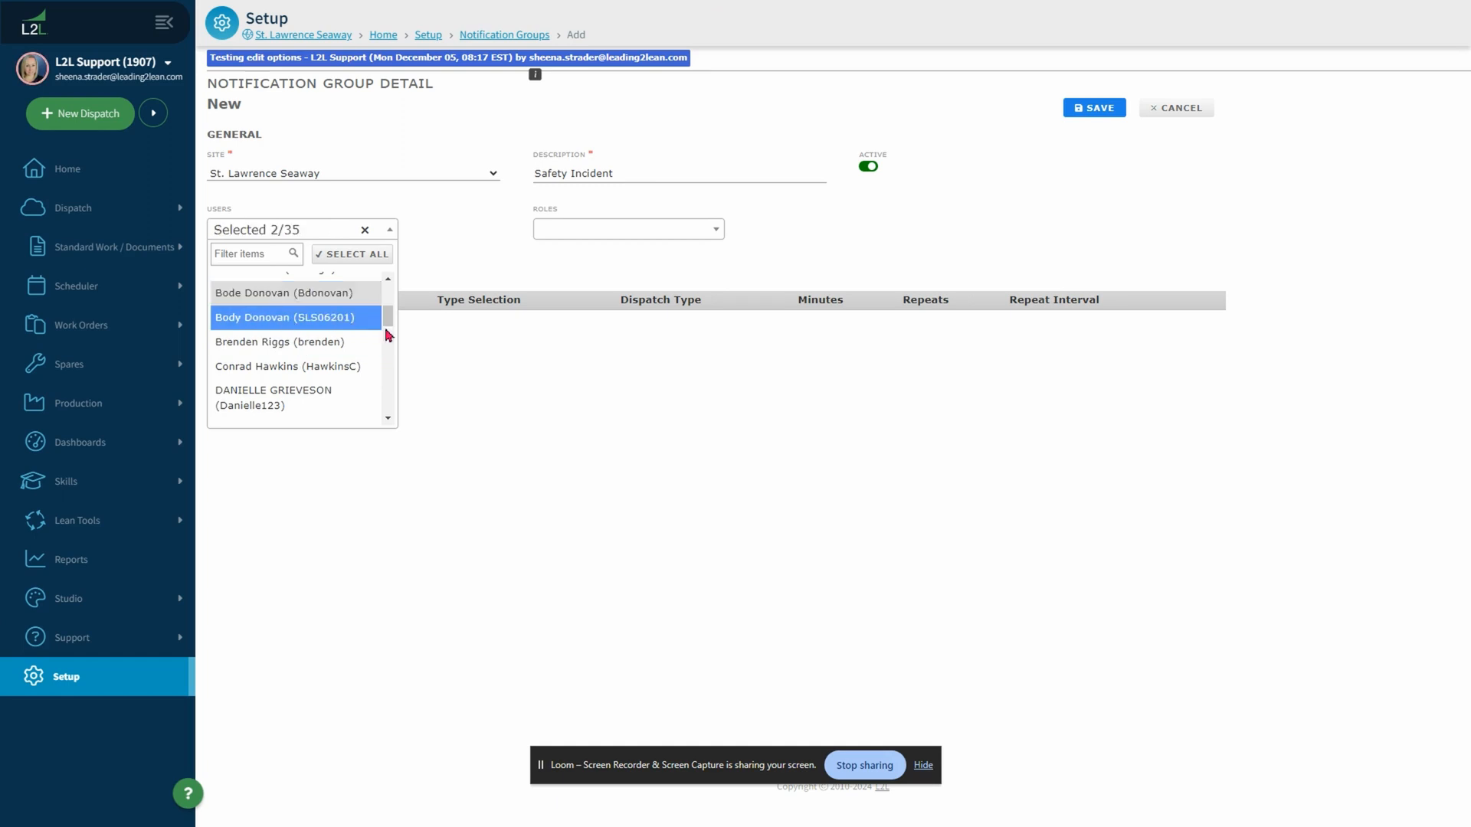
{"action": "left_click", "coordinate": [525, 354]}
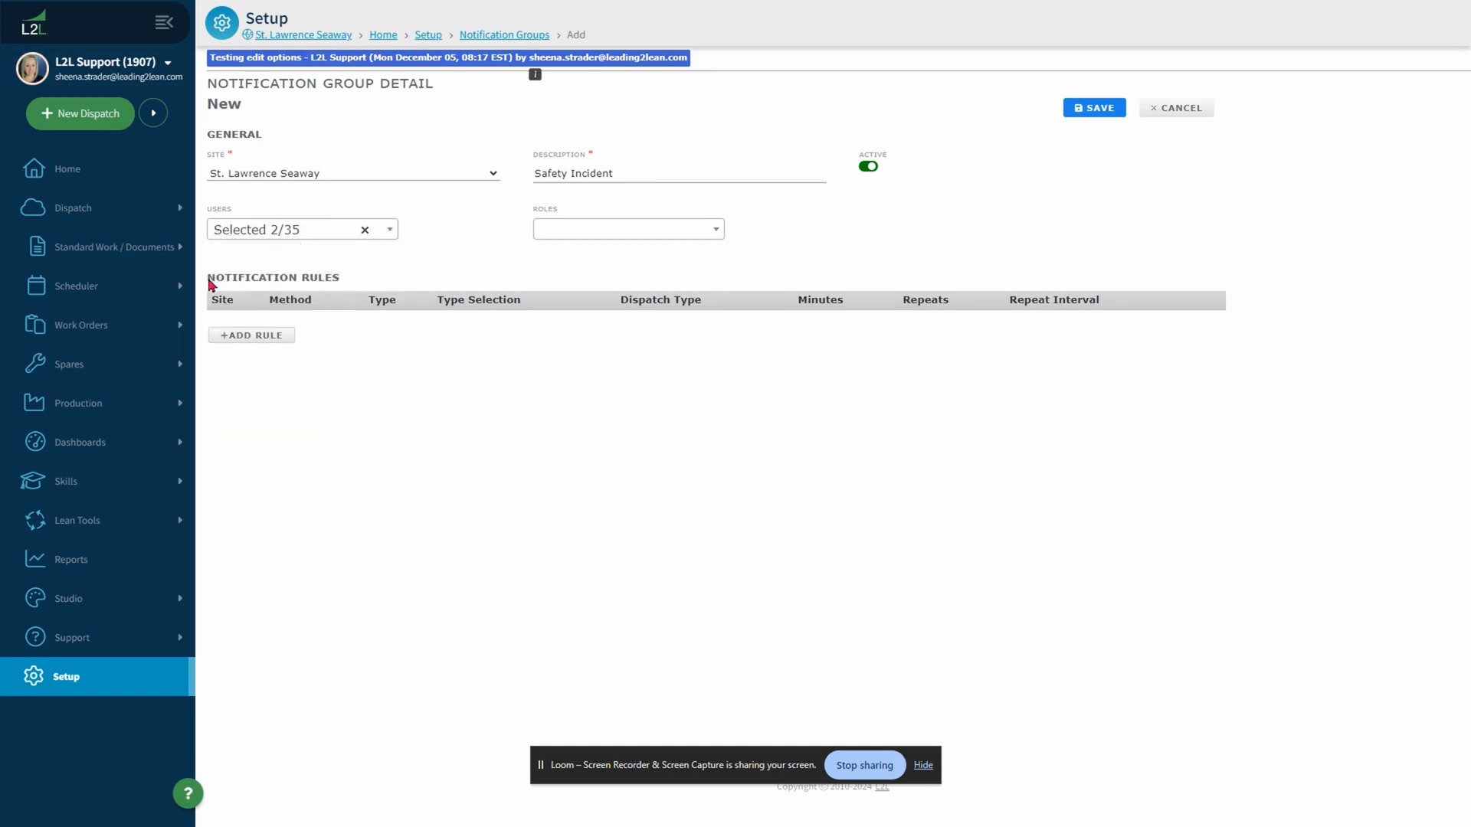
Step: Add a notification rule that delivers to mobile devices, with Email as the delivery method
{"action": "left_click_drag", "start_coordinate": [208, 280], "coordinate": [352, 283]}
{"action": "left_click", "coordinate": [387, 277]}
{"action": "left_click", "coordinate": [263, 339]}
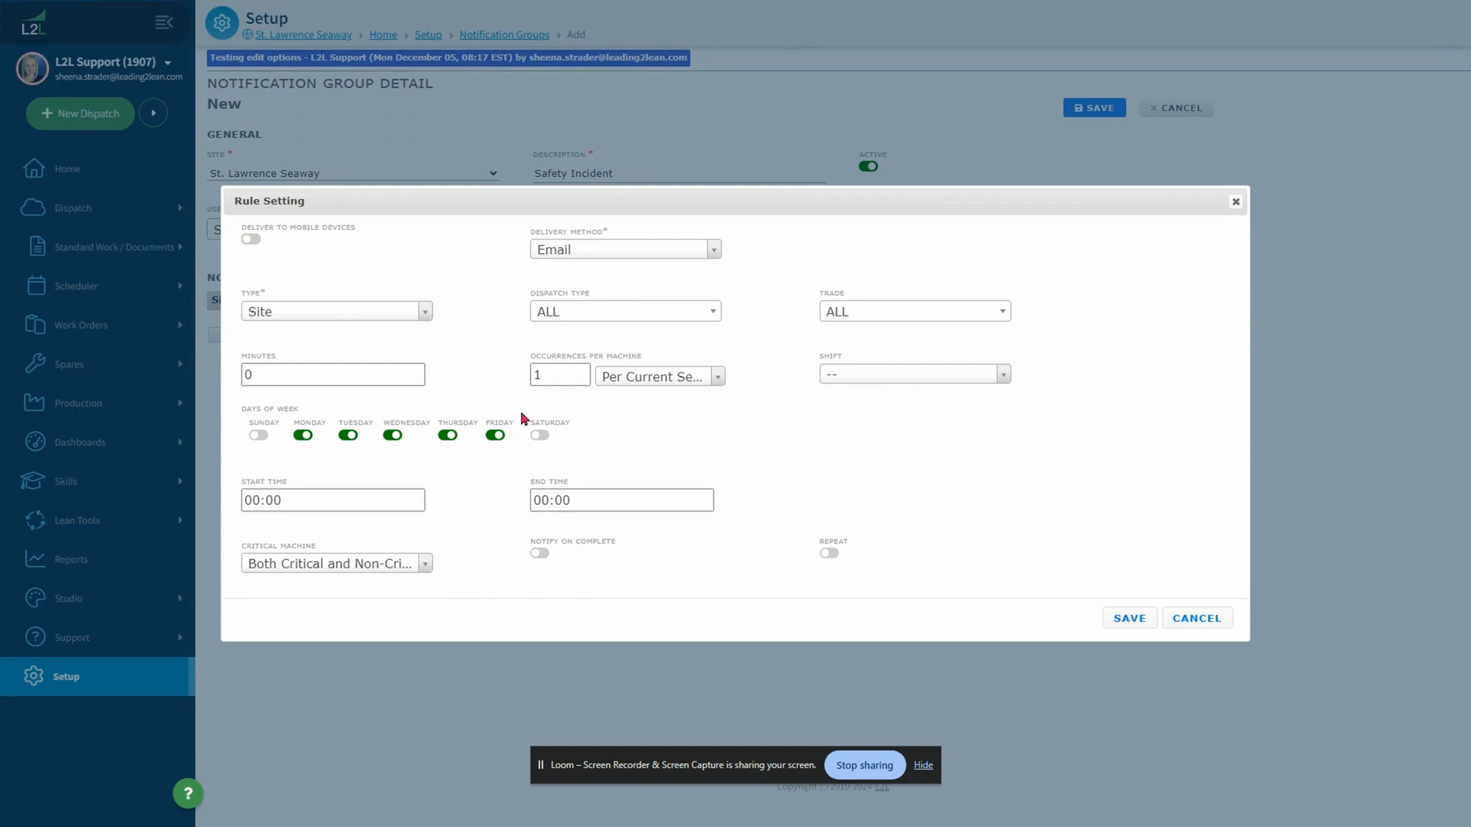
{"action": "left_click", "coordinate": [245, 239]}
{"action": "left_click", "coordinate": [667, 261]}
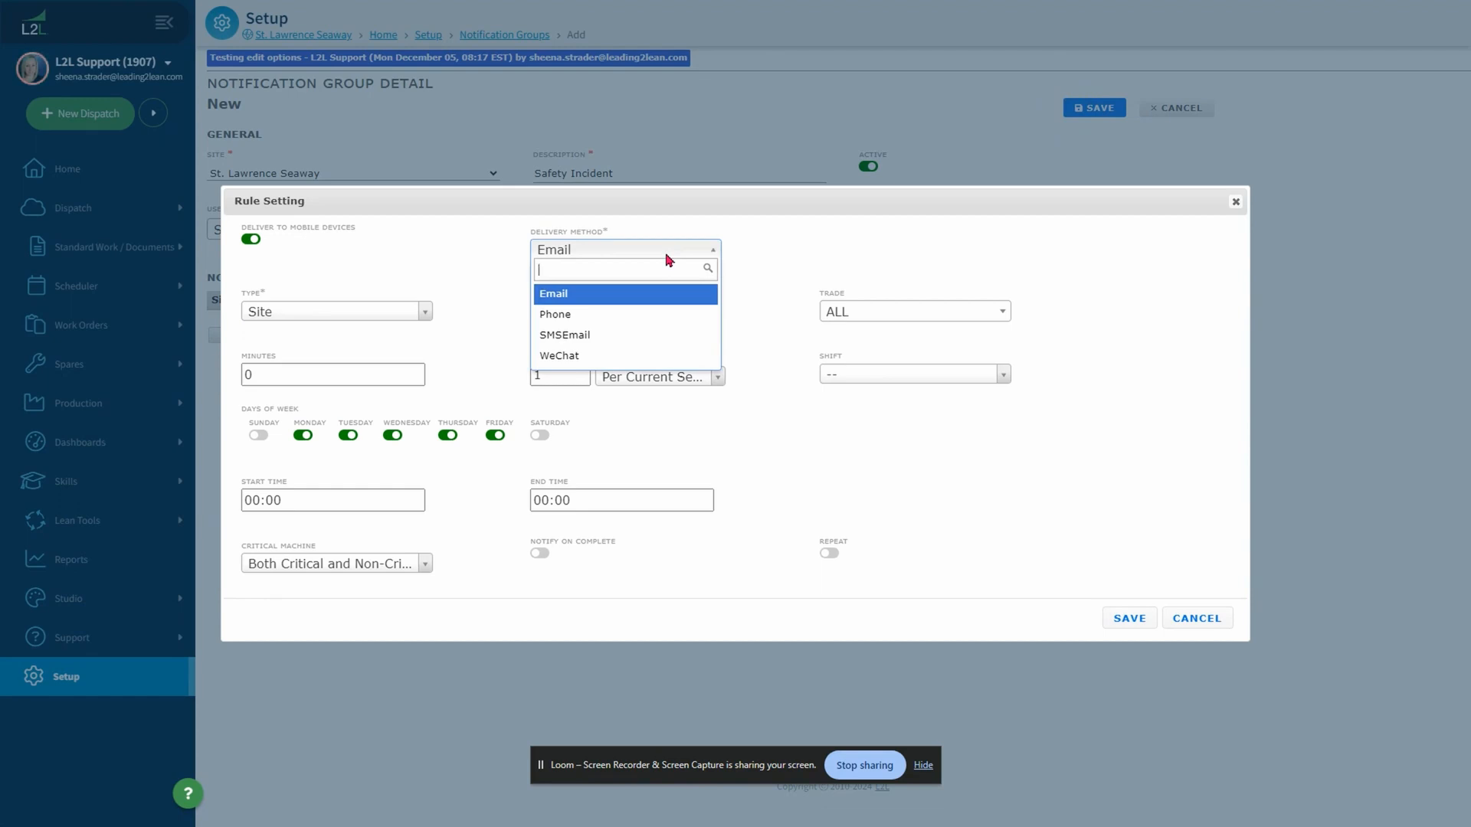
{"action": "left_click", "coordinate": [666, 258]}
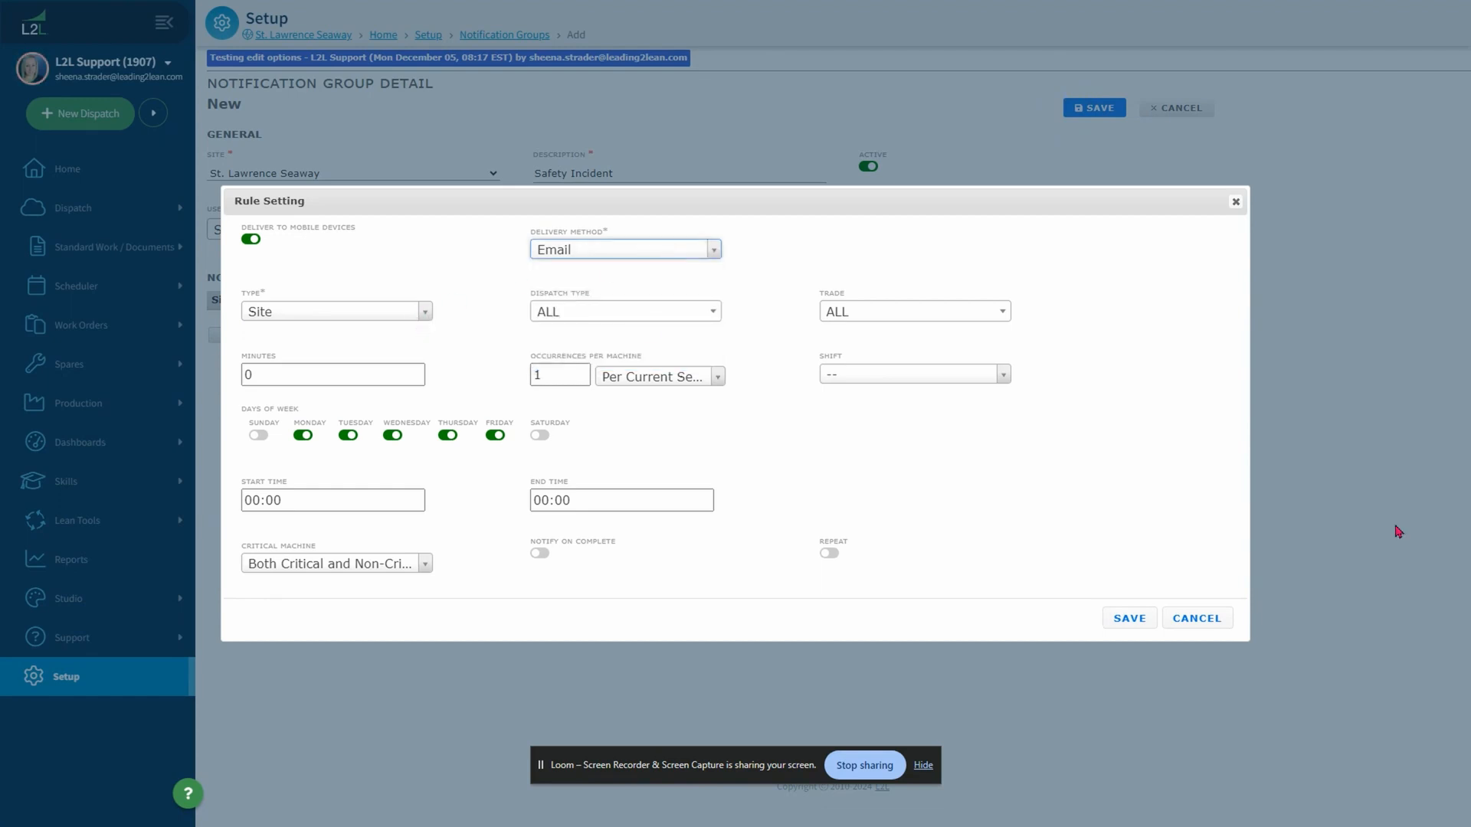
Step: Set the rule's type to Area and choose the area DPW - Department of Public Works
{"action": "left_click", "coordinate": [427, 314]}
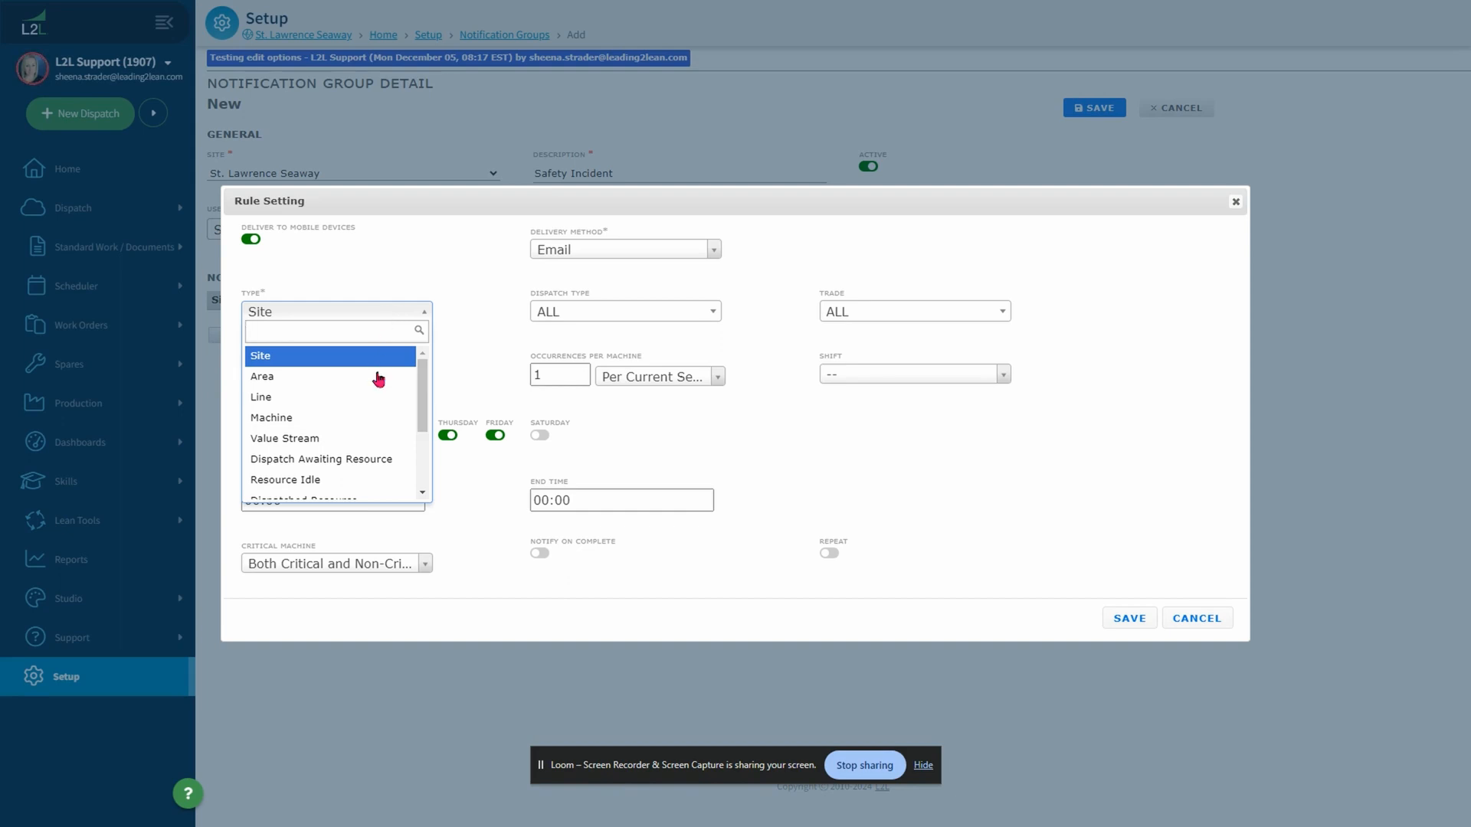
{"action": "scroll", "coordinate": [379, 375], "scroll_direction": "down", "scroll_amount": 2}
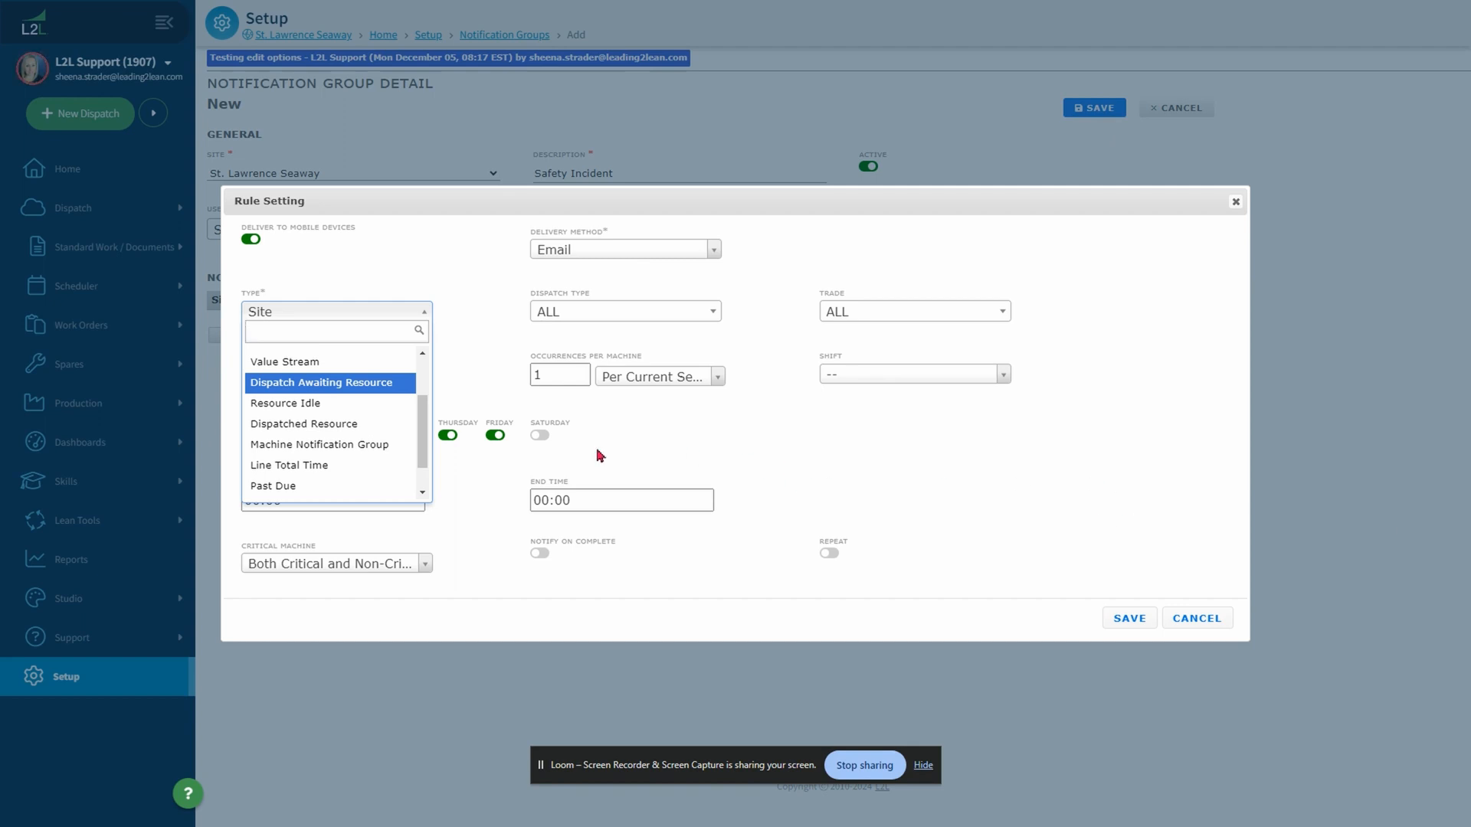
{"action": "scroll", "coordinate": [357, 384], "scroll_direction": "up", "scroll_amount": 2}
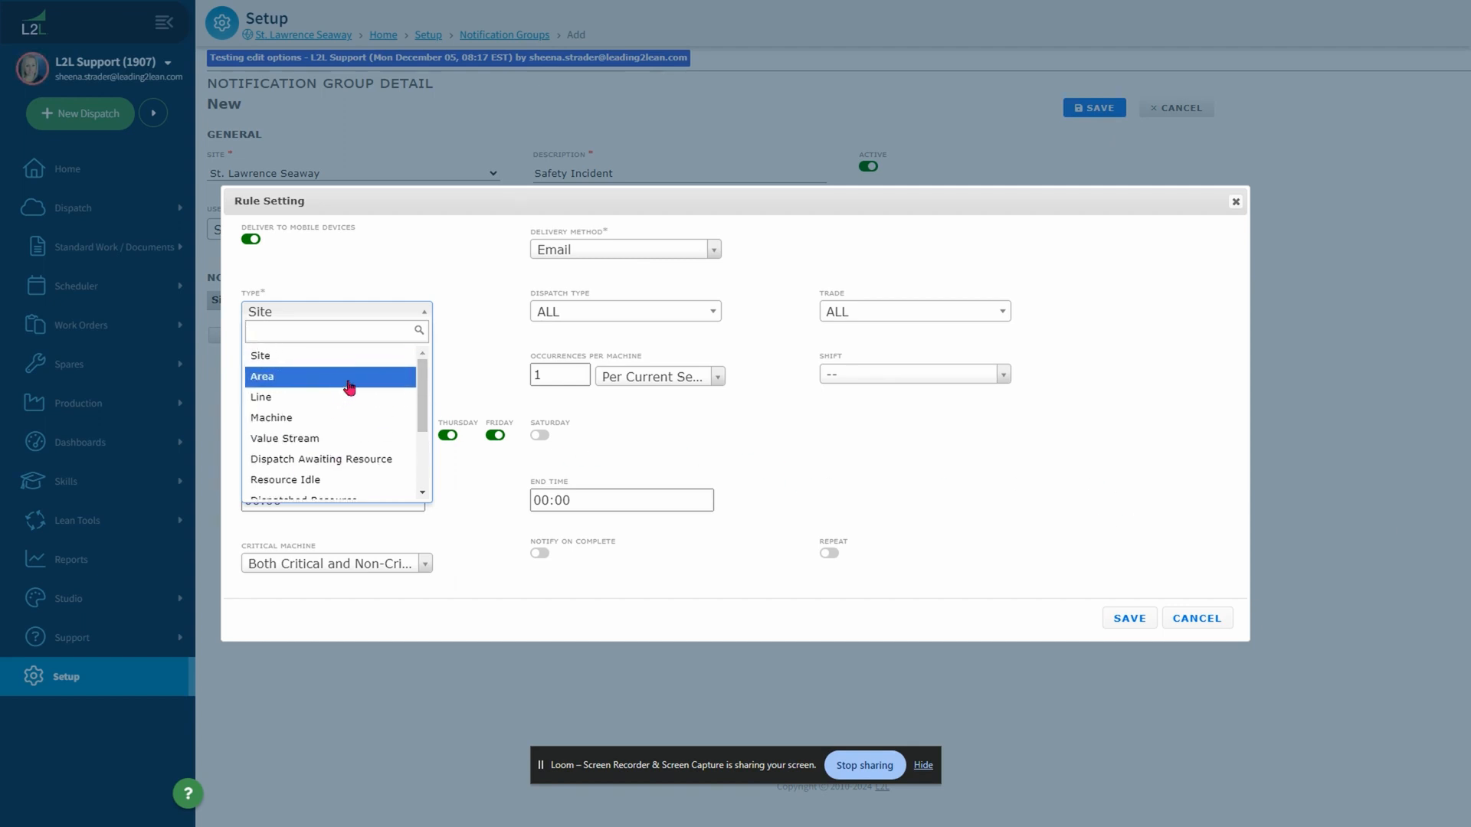
{"action": "left_click", "coordinate": [285, 389]}
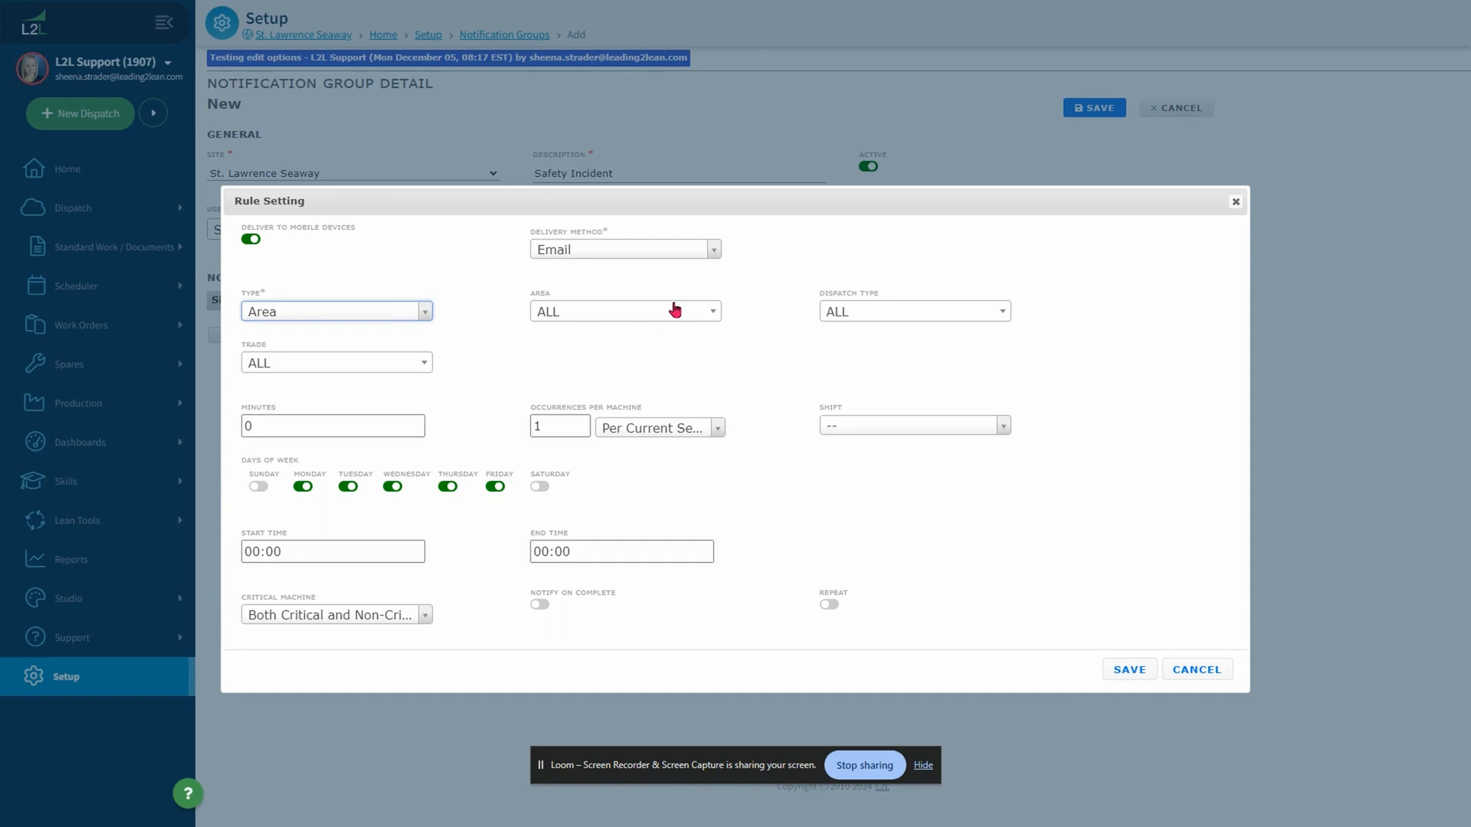
{"action": "left_click", "coordinate": [696, 317]}
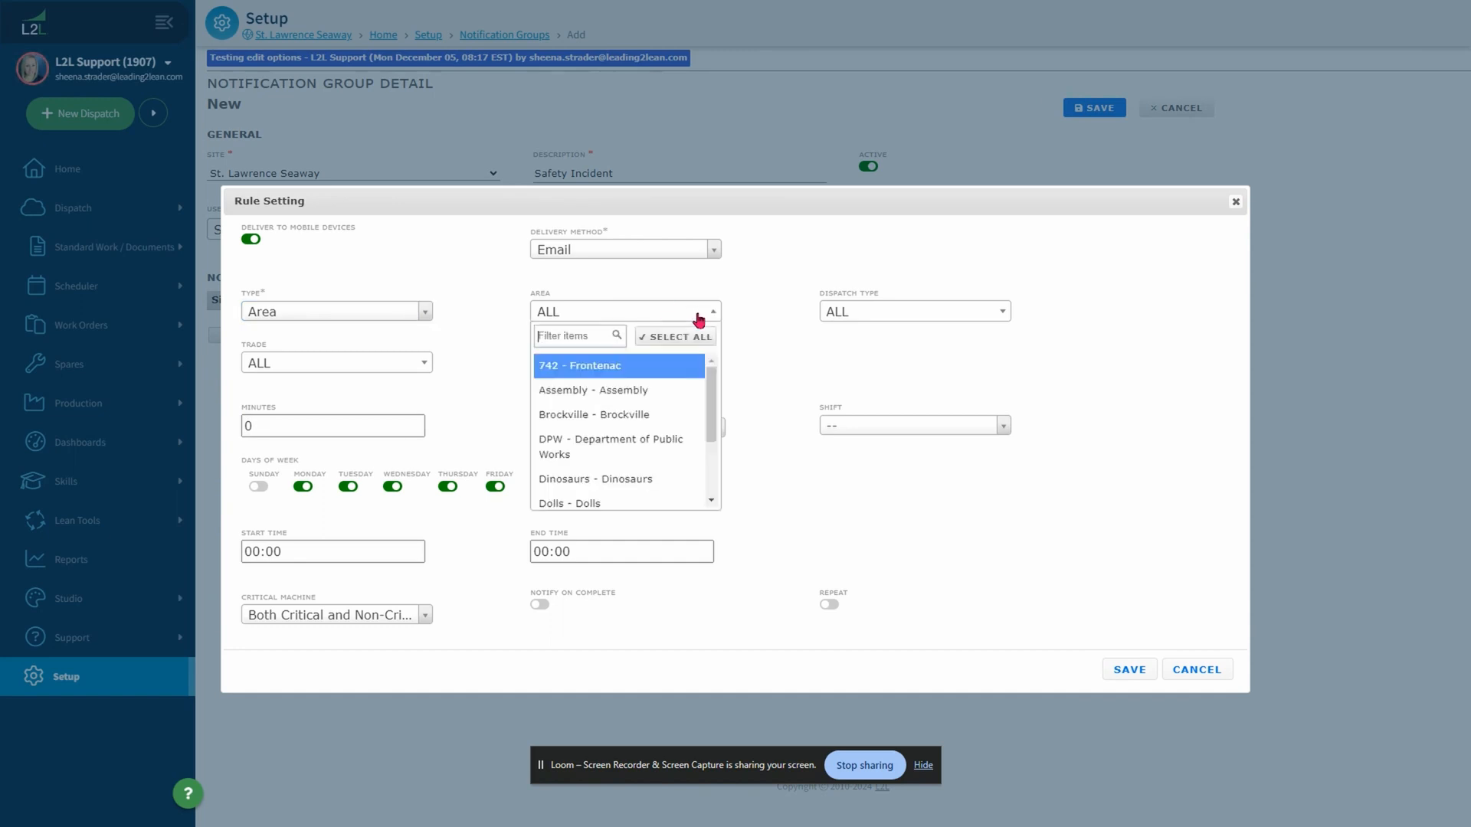
{"action": "left_click", "coordinate": [625, 439]}
{"action": "left_click", "coordinate": [945, 359]}
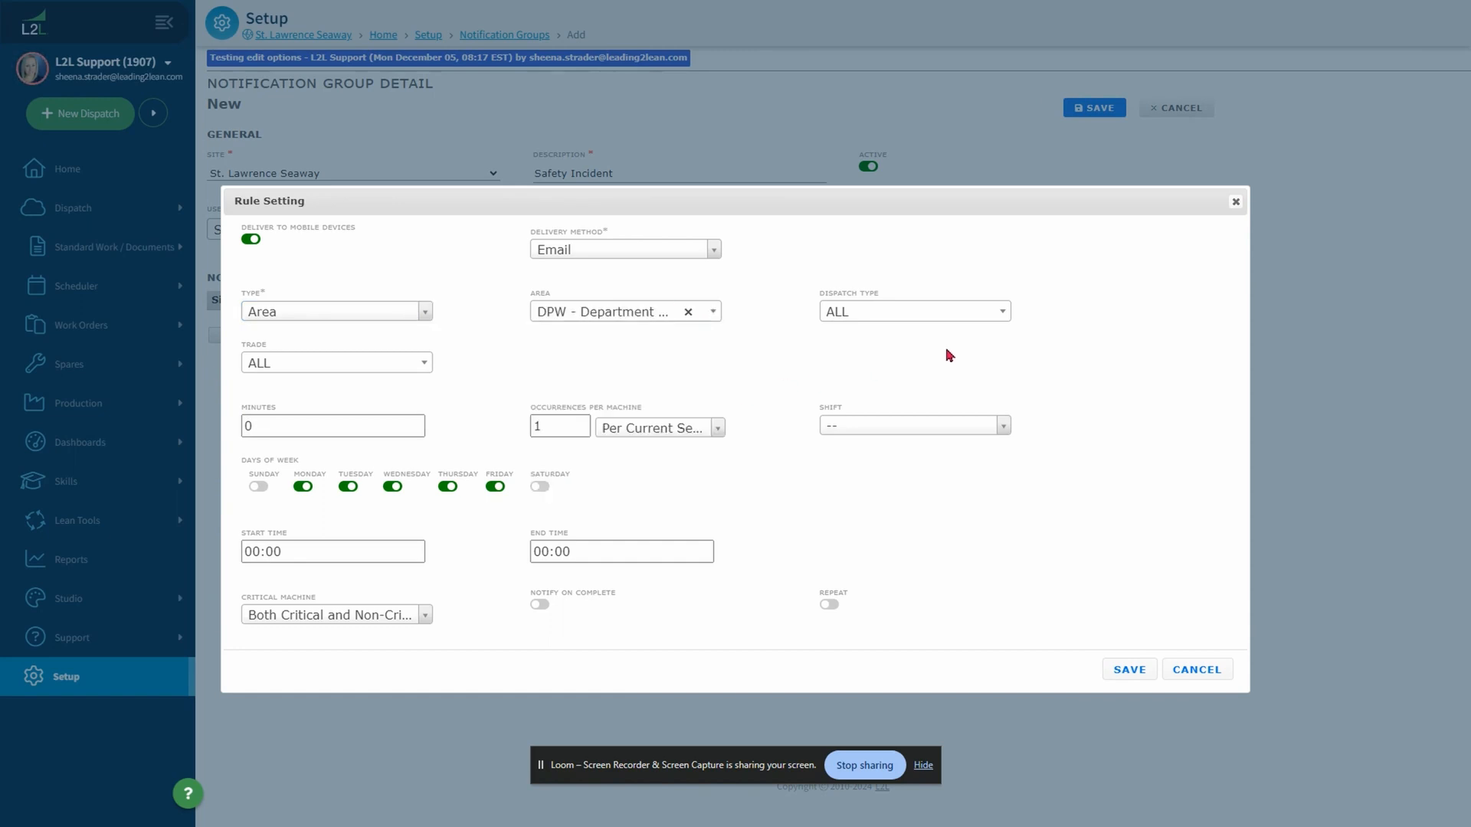
Step: Limit the rule's dispatch type to Safety Incident
{"action": "left_click", "coordinate": [994, 320]}
{"action": "scroll", "coordinate": [890, 461], "scroll_direction": "down", "scroll_amount": 2}
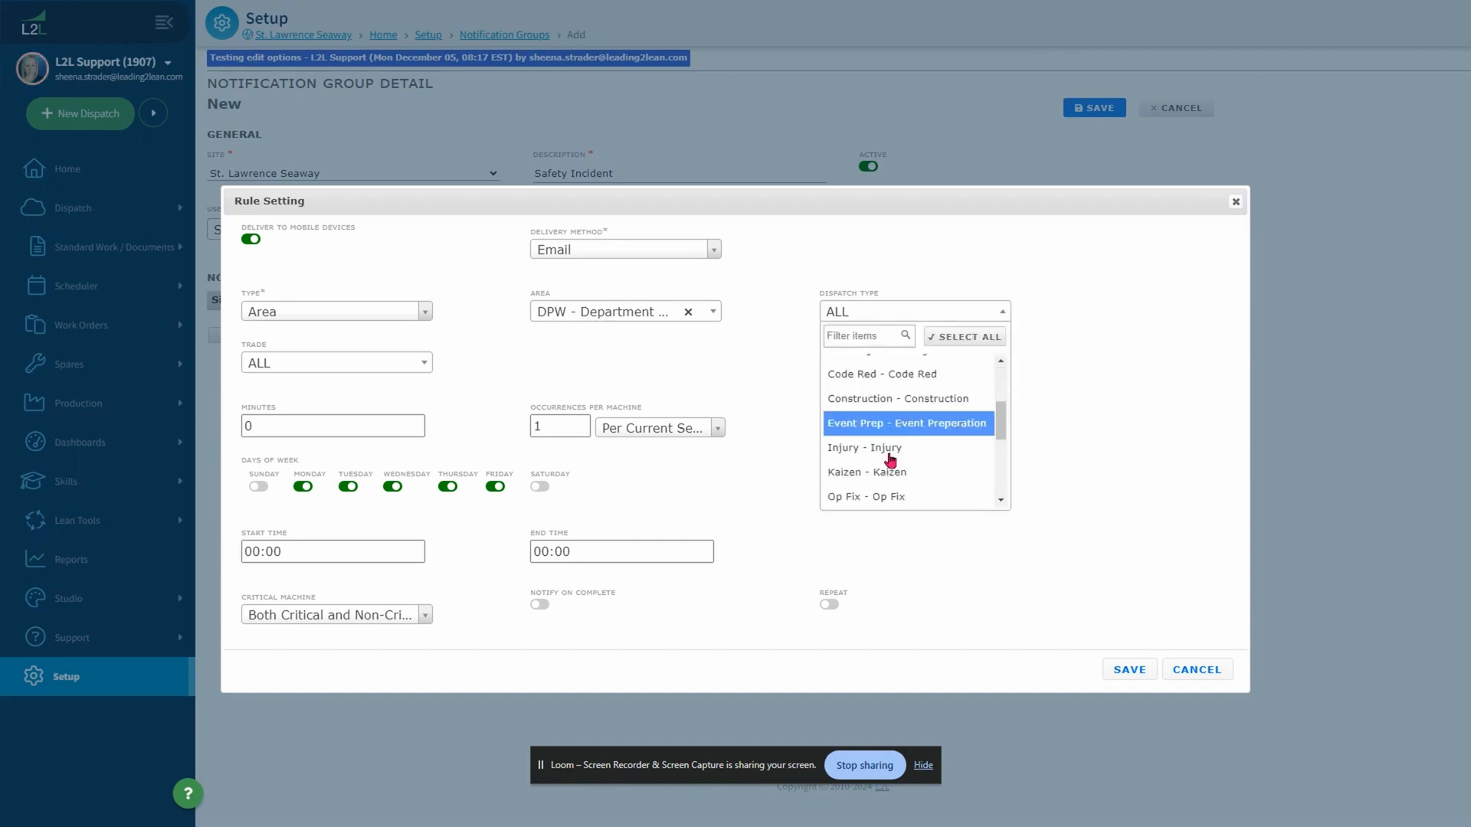
{"action": "scroll", "coordinate": [890, 461], "scroll_direction": "down", "scroll_amount": 4}
{"action": "left_click", "coordinate": [931, 433]}
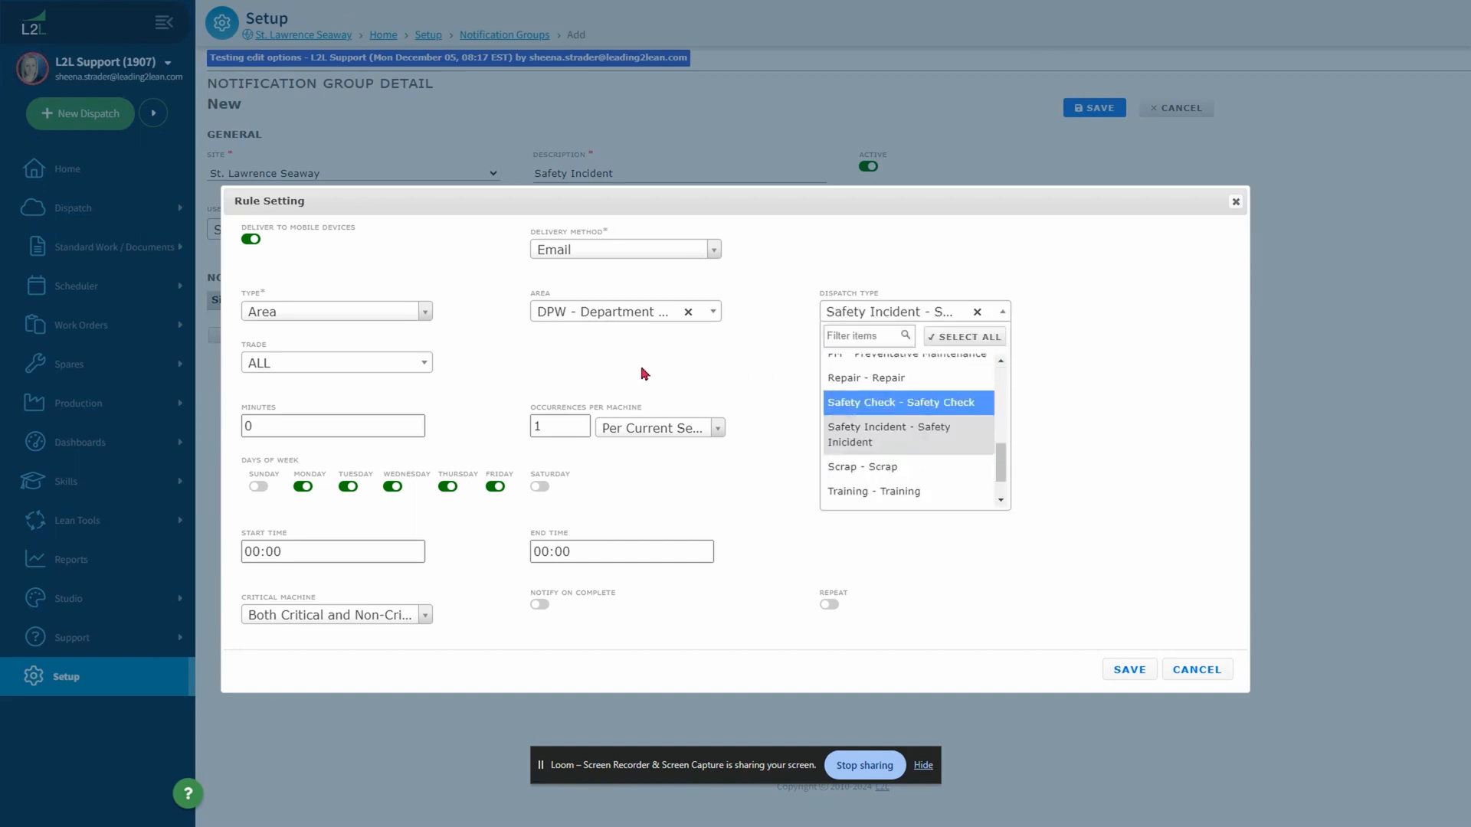
{"action": "left_click", "coordinate": [545, 367]}
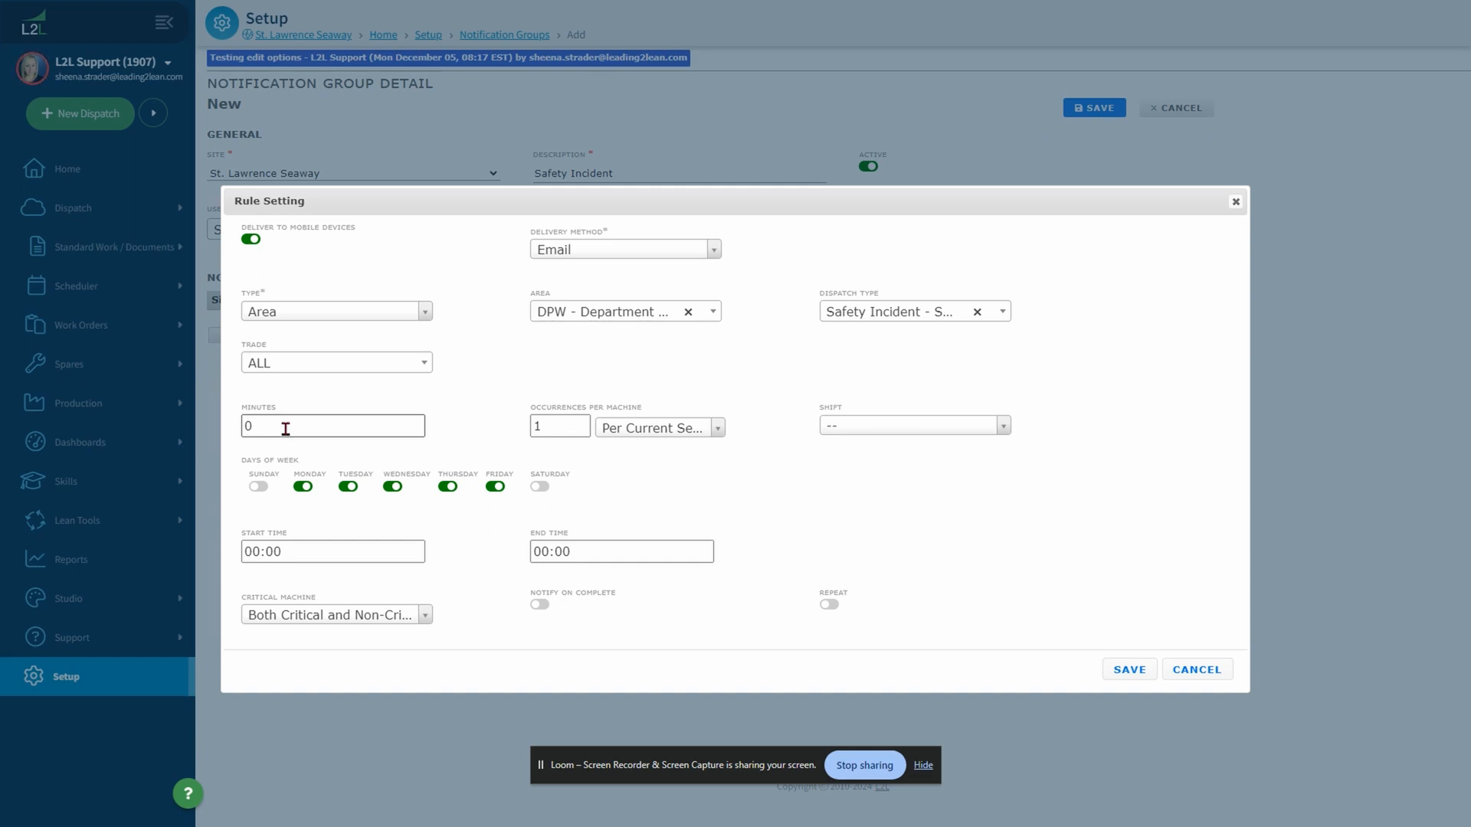
Step: Review the occurrence period and critical machine options, keeping the rule on both critical and non-critical machines
{"action": "left_click", "coordinate": [700, 441]}
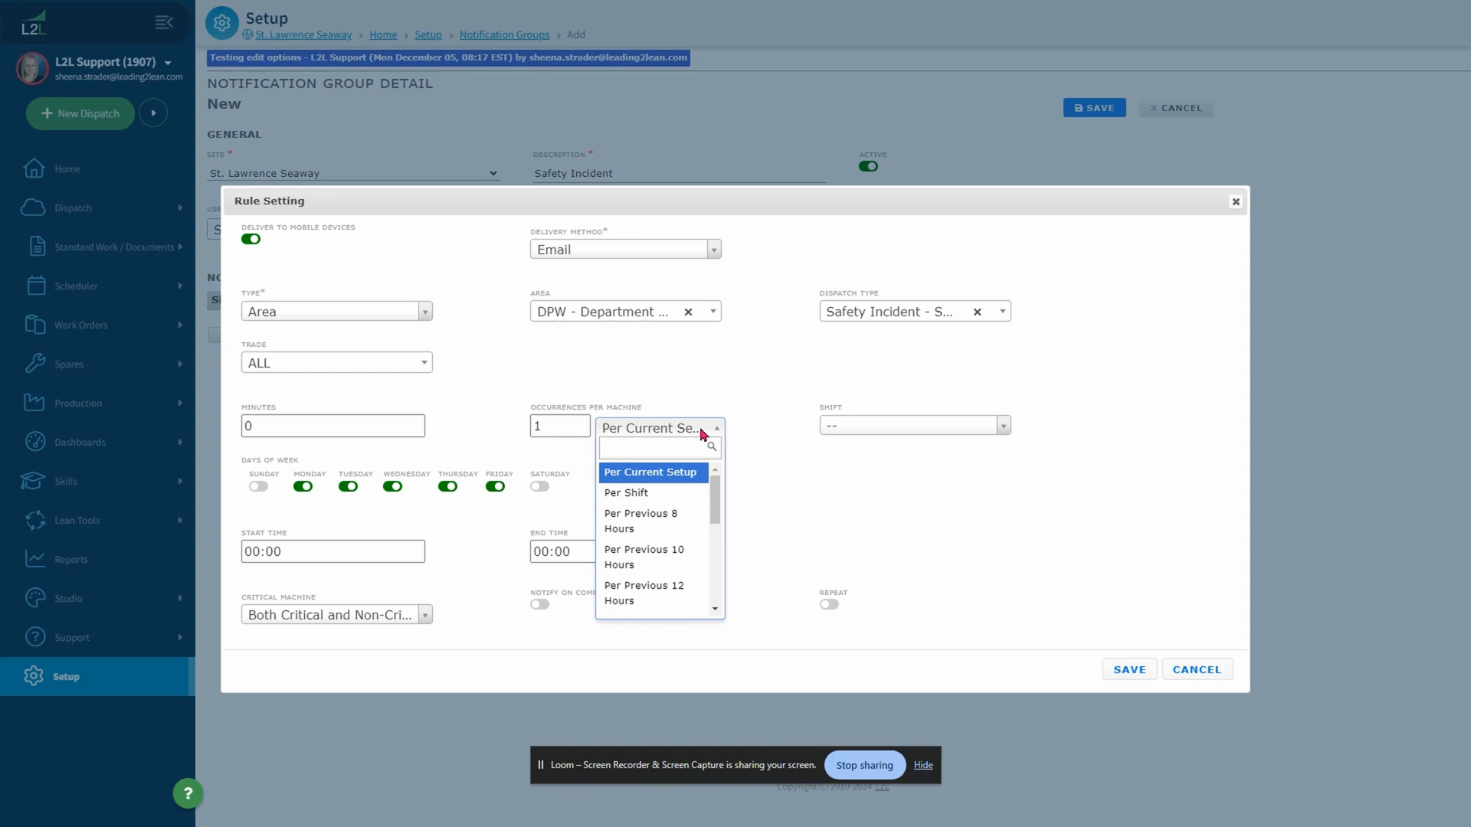
{"action": "left_click", "coordinate": [744, 426]}
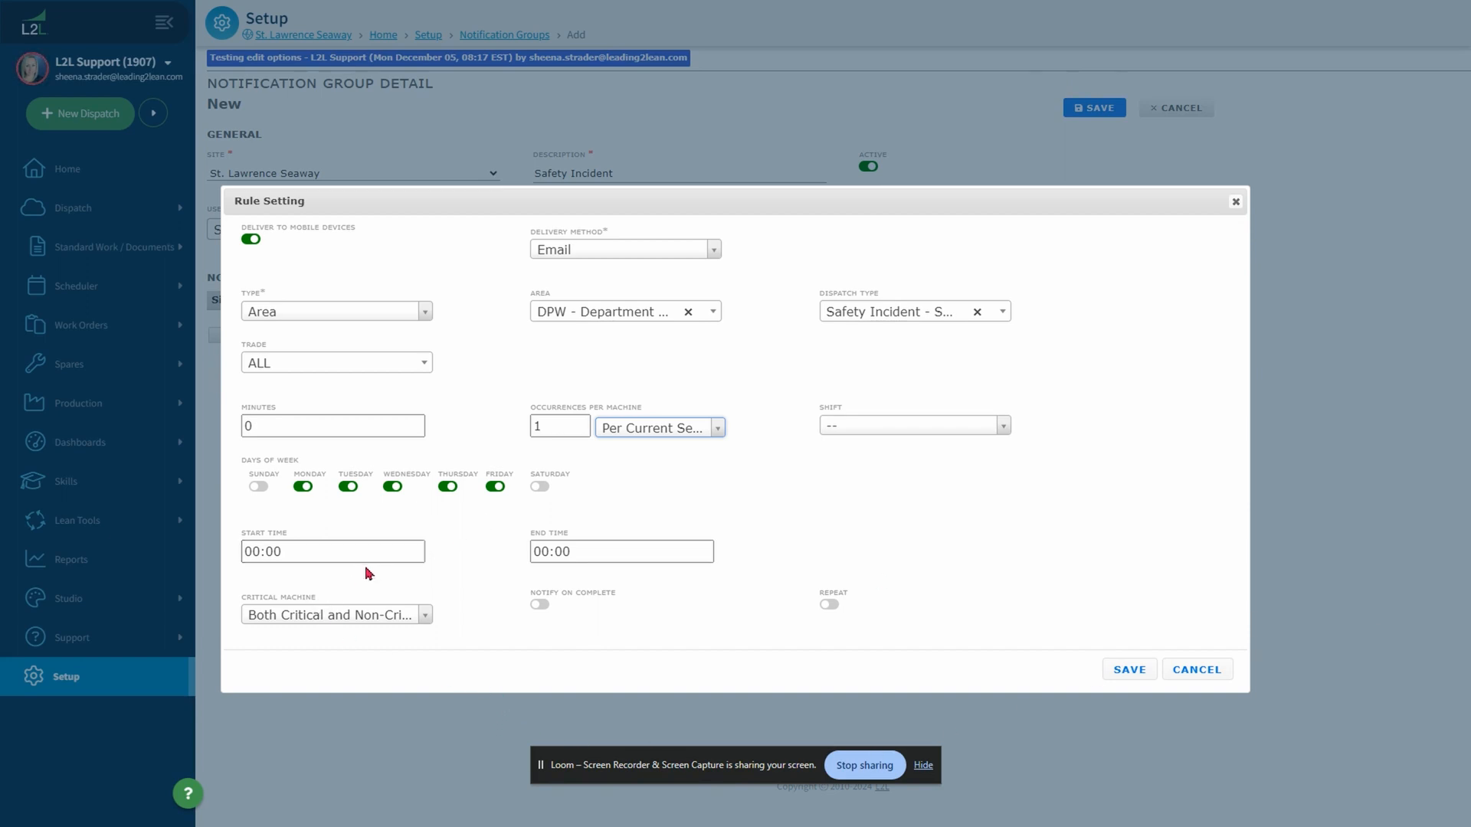
{"action": "left_click", "coordinate": [365, 621]}
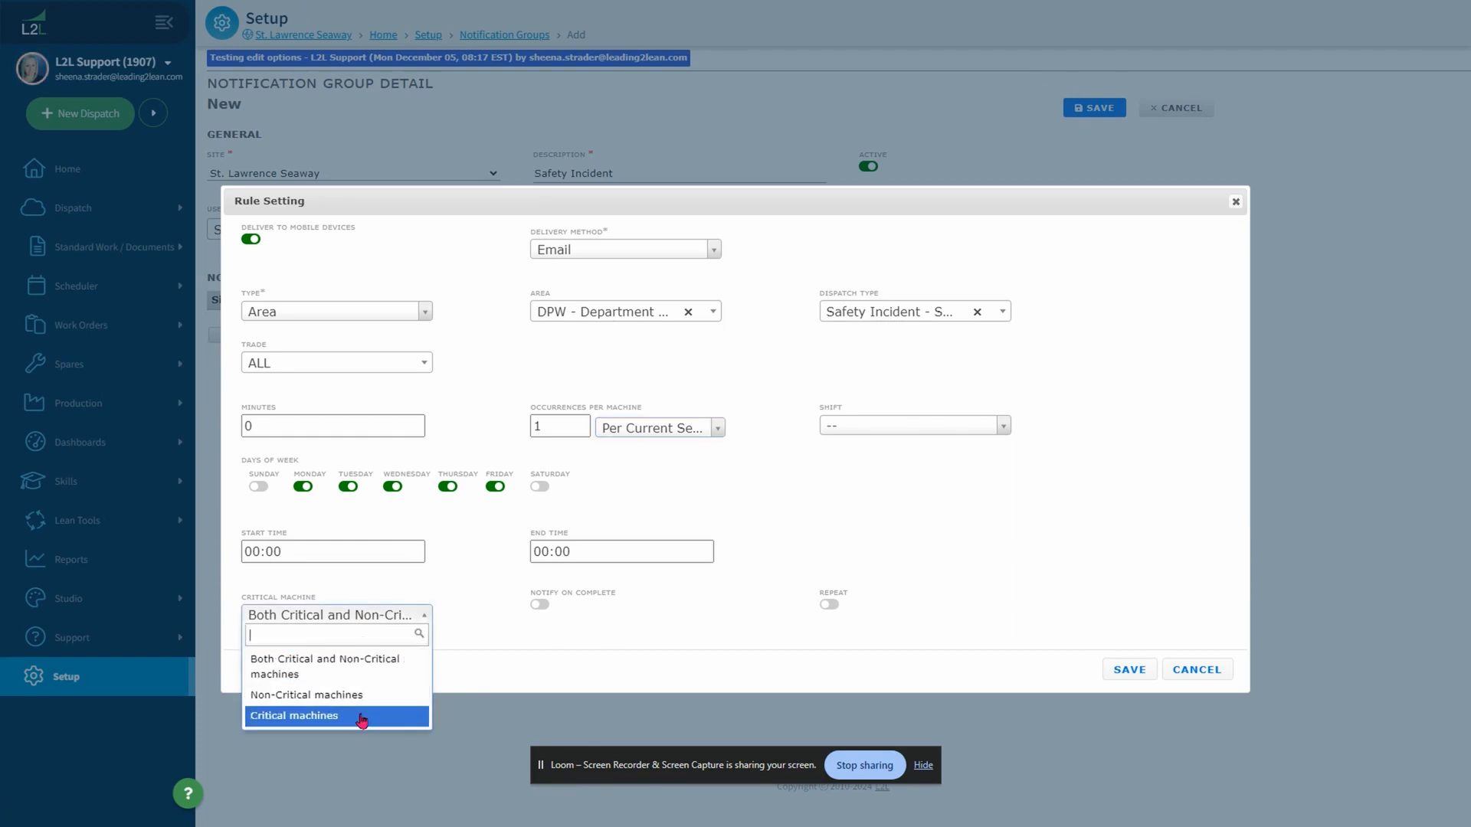
{"action": "left_click", "coordinate": [372, 677]}
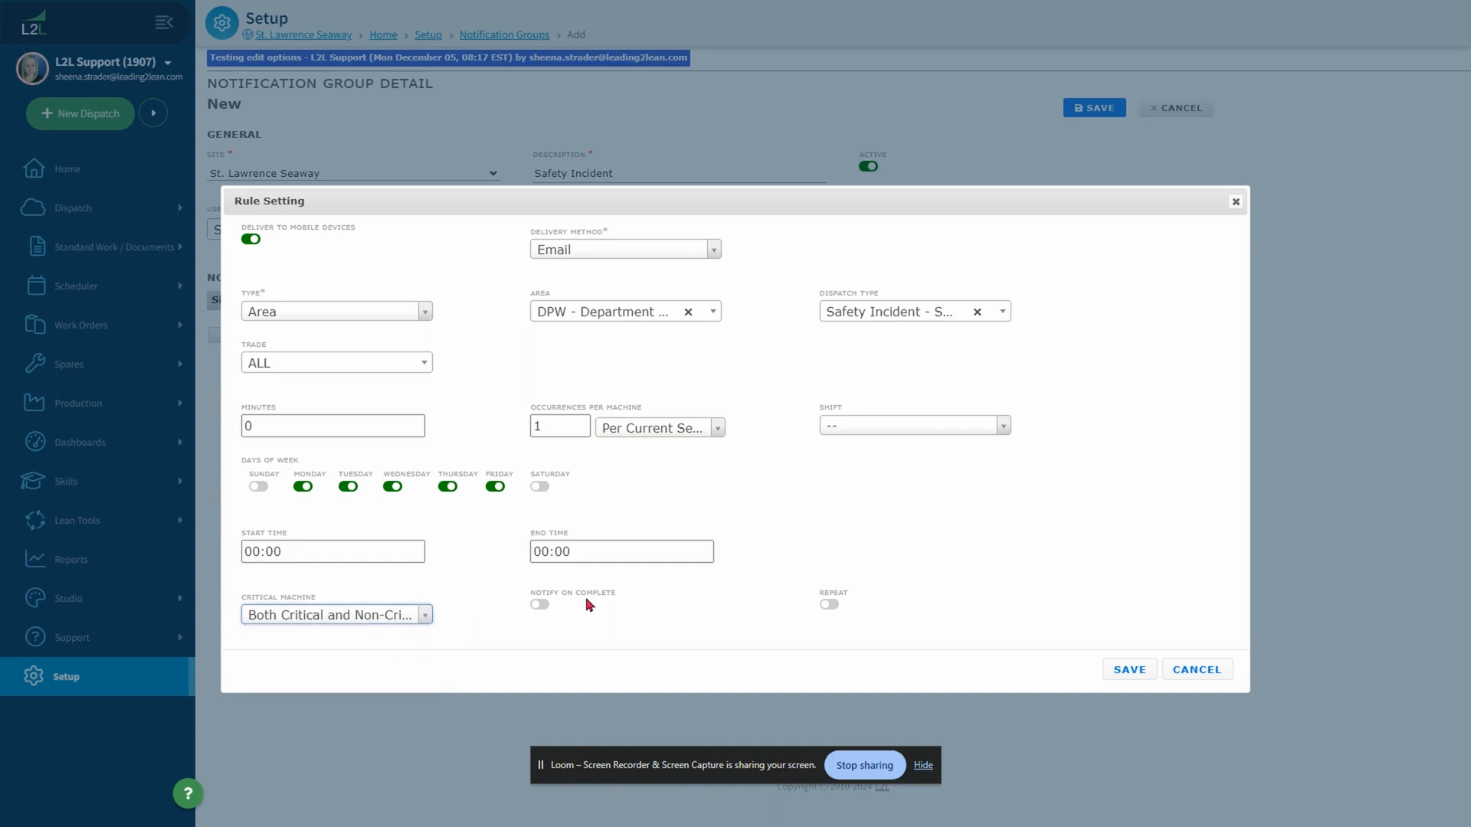
Step: Enable Notify on Complete for the rule, and view the repeat settings while leaving Repeat off
{"action": "left_click", "coordinate": [540, 606]}
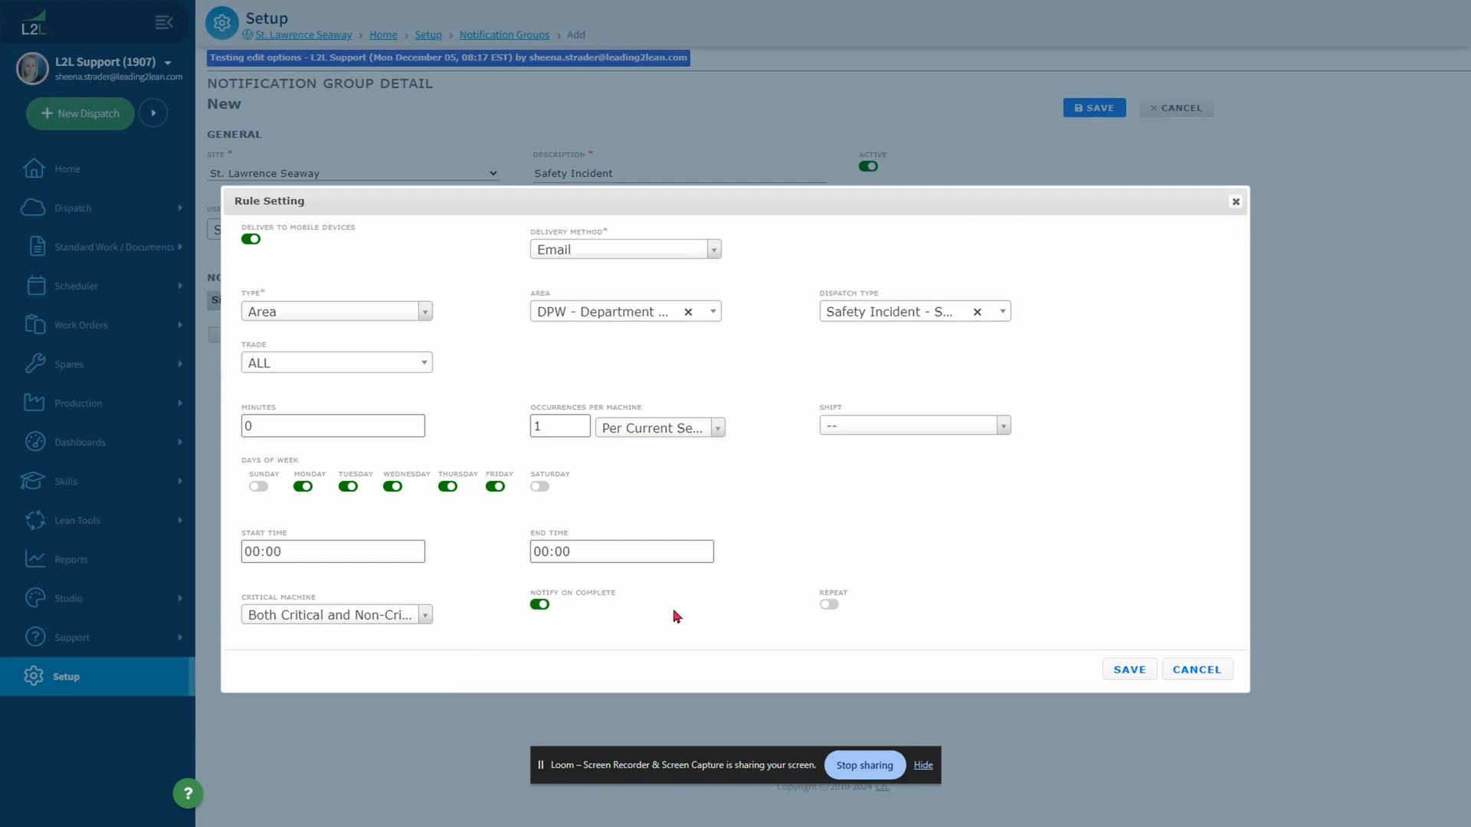
{"action": "left_click", "coordinate": [833, 610]}
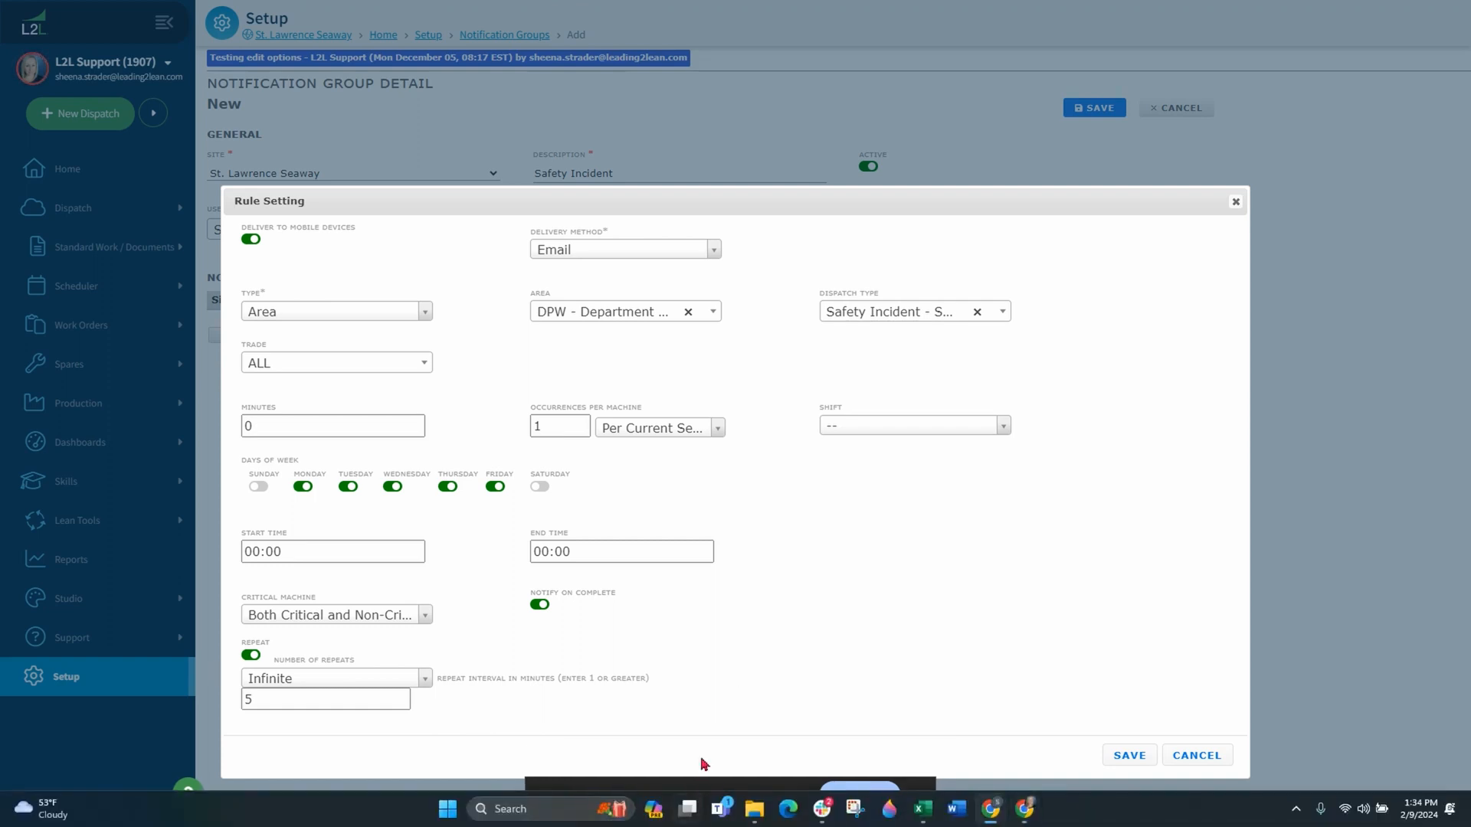
{"action": "left_click", "coordinate": [252, 656]}
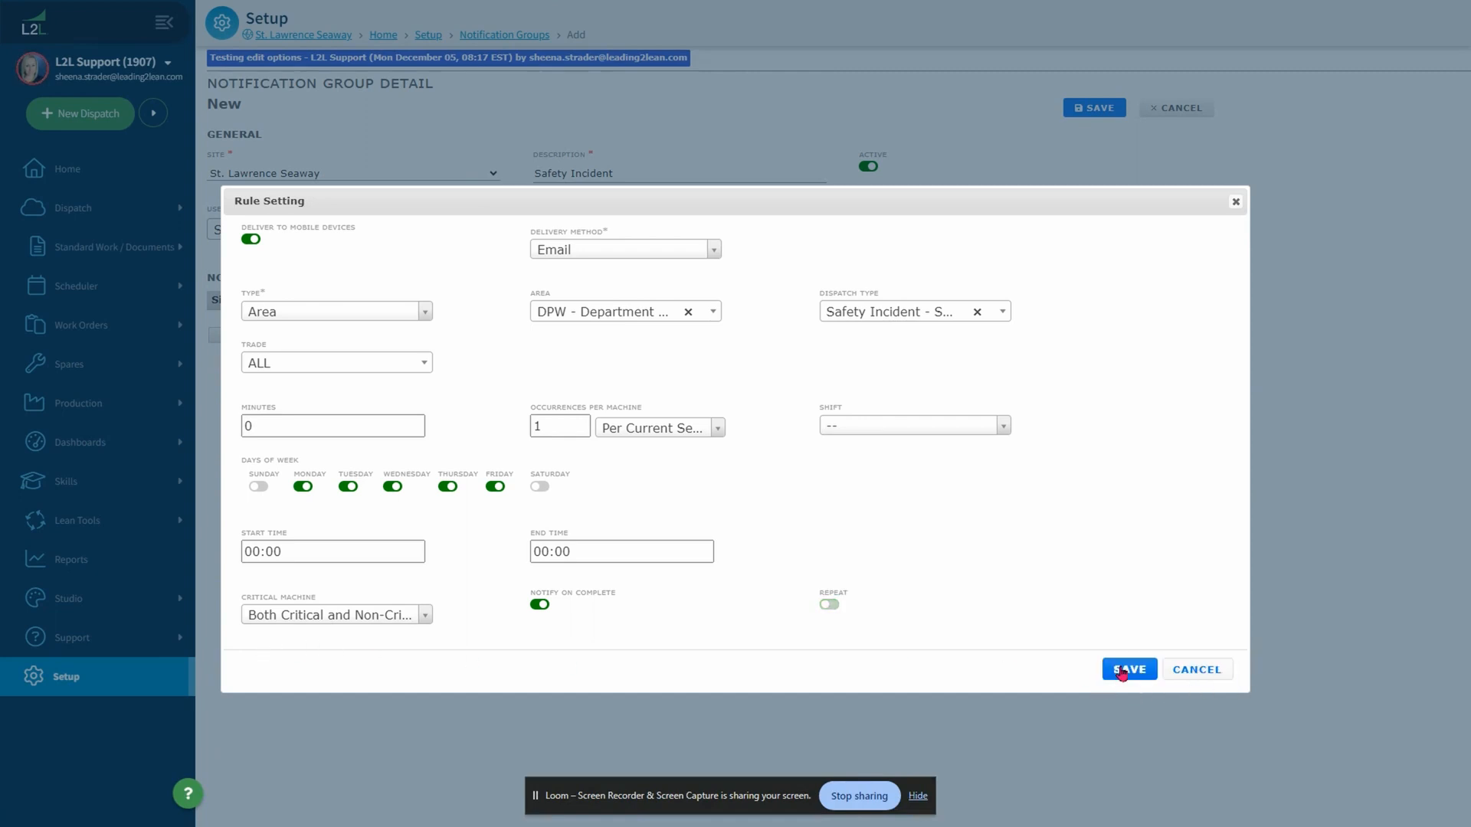